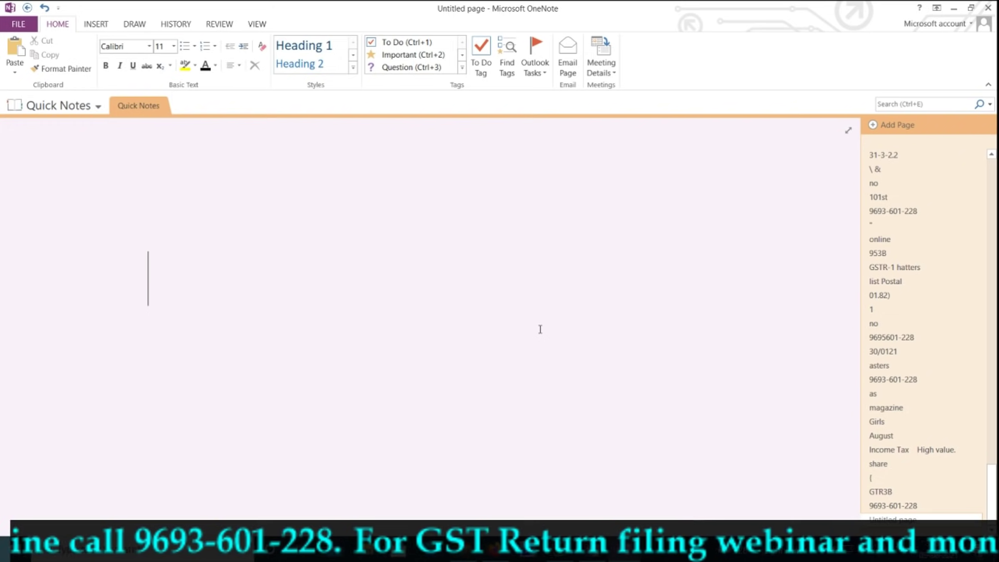
- Handwrite the heading "ITR - AY-21-22" in black ink on the blank note page
mouse_move(194, 244)
left_mouse_down()
mouse_move(196, 265)
mouse_move(202, 237)
mouse_move(210, 260)
left_mouse_up()
mouse_move(222, 250)
left_mouse_down()
mouse_move(238, 244)
mouse_move(237, 264)
left_mouse_up()
mouse_move(241, 263)
left_mouse_down()
mouse_move(262, 243)
mouse_move(262, 272)
left_mouse_up()
left_click_drag(334, 263, 350, 261)
left_click_drag(363, 268, 387, 257)
mouse_move(388, 248)
left_mouse_down()
mouse_move(410, 250)
mouse_move(402, 271)
left_mouse_up()
mouse_move(413, 264)
left_mouse_down()
mouse_move(433, 255)
mouse_move(460, 264)
left_mouse_up()
left_click_drag(466, 246, 469, 263)
left_click_drag(474, 256, 517, 256)
left_click_drag(518, 241, 537, 257)
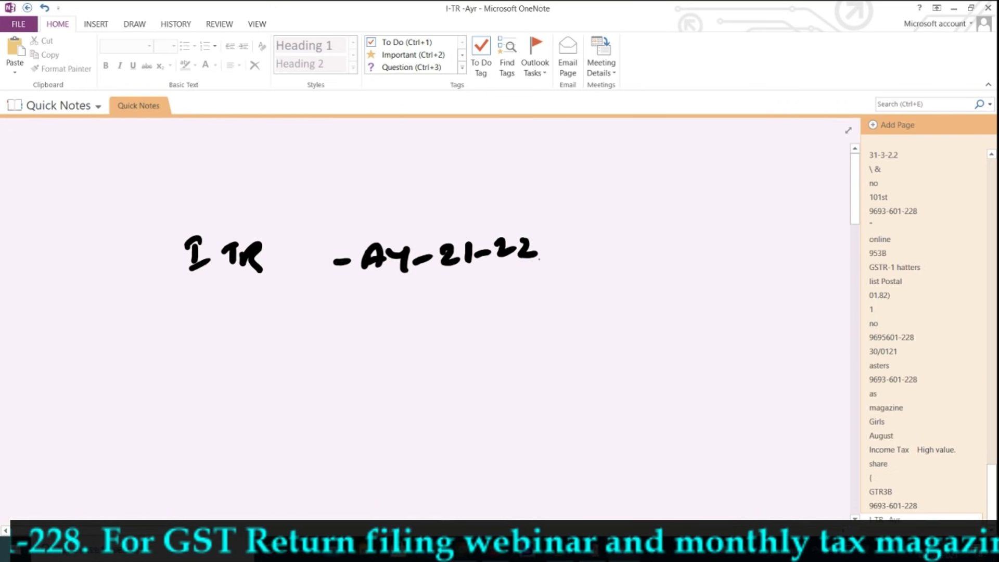
- Handwrite "ITR file" below the heading and underline the word "file"
mouse_move(274, 362)
left_mouse_down()
mouse_move(271, 384)
mouse_move(309, 358)
left_mouse_up()
mouse_move(301, 359)
left_mouse_down()
mouse_move(303, 383)
mouse_move(319, 384)
left_mouse_up()
left_click_drag(319, 370, 339, 393)
left_click_drag(363, 356, 358, 379)
left_click_drag(356, 371, 370, 367)
mouse_move(377, 363)
left_mouse_down()
mouse_move(376, 377)
mouse_move(424, 373)
left_mouse_up()
left_click(381, 358)
left_click_drag(364, 396, 415, 391)
- Handwrite "E-verify" beside the "ITR file" note
mouse_move(537, 341)
left_mouse_down()
mouse_move(549, 338)
mouse_move(559, 357)
left_mouse_up()
left_click_drag(562, 347, 579, 344)
left_click_drag(589, 334, 603, 333)
left_click_drag(605, 343, 658, 348)
mouse_move(656, 333)
left_mouse_down()
mouse_move(672, 344)
mouse_move(671, 372)
left_mouse_up()
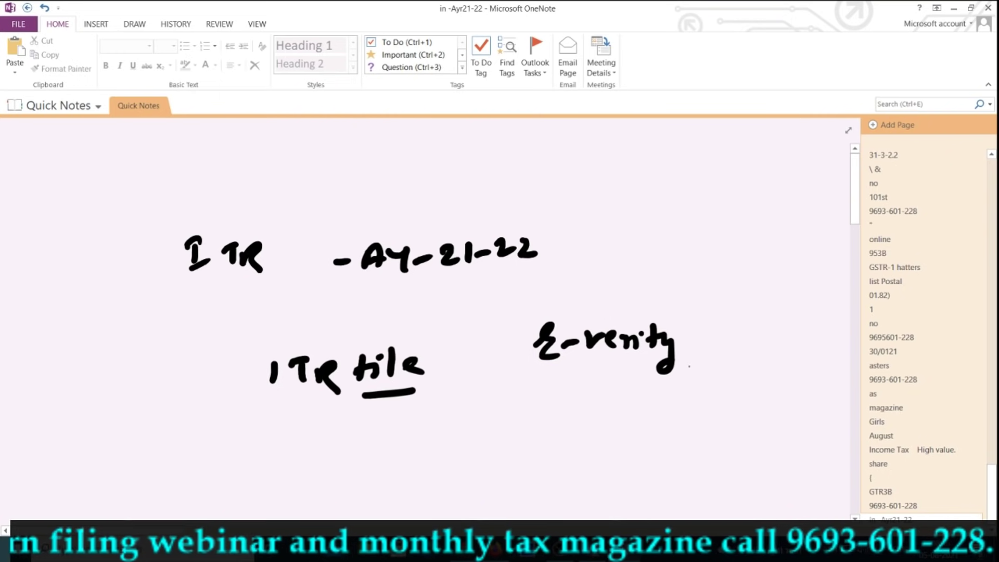
- Switch to the e-Filing portal in Chrome and examine the Assessment Year 2021-22 filing status on the dashboard
left_click(463, 549)
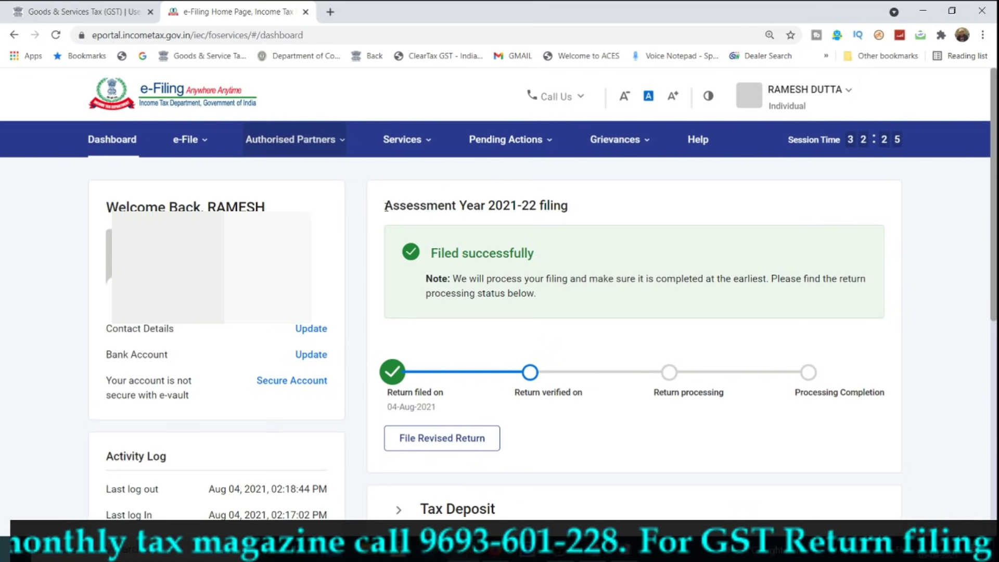
left_click_drag(386, 207, 572, 219)
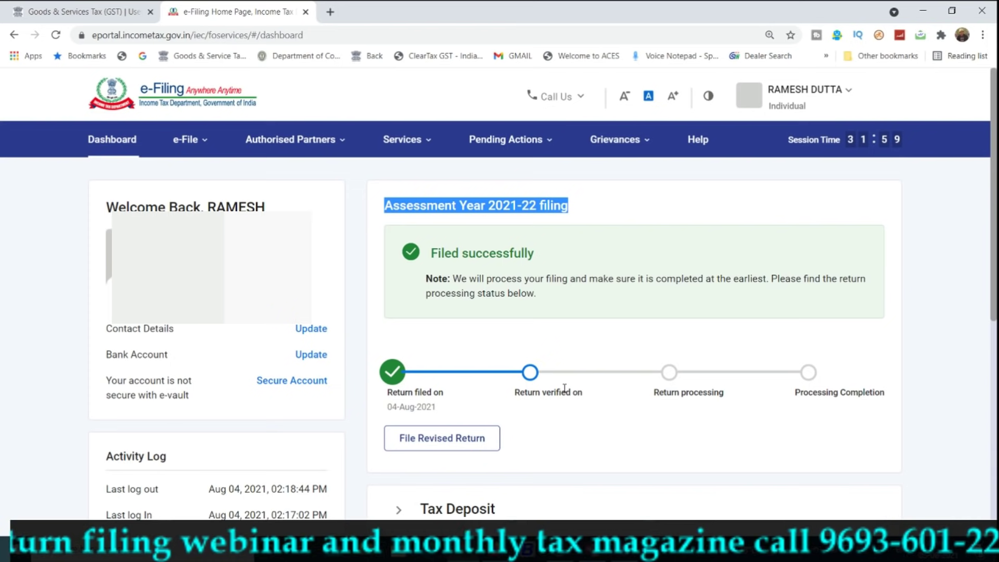
left_click(363, 272)
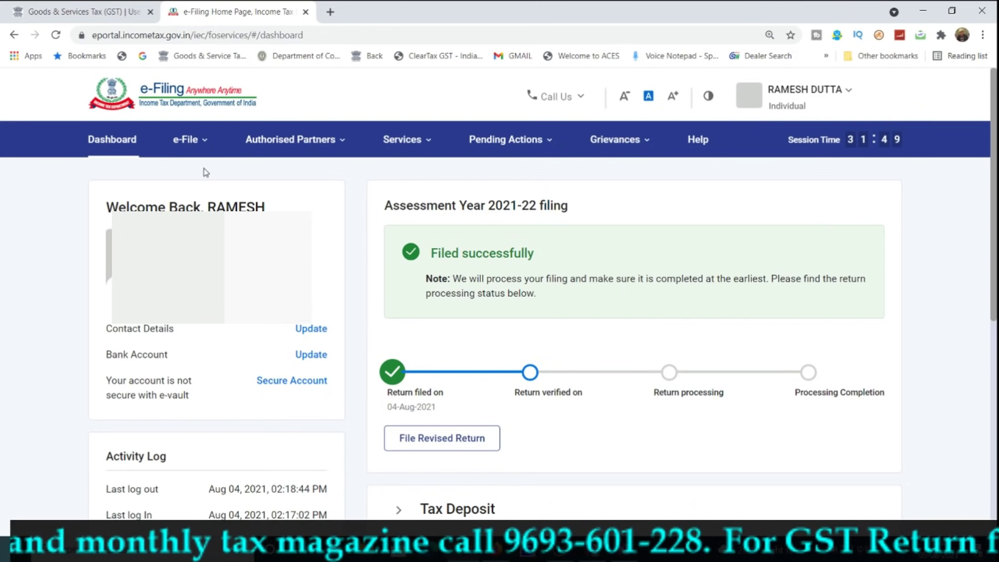
- Open the E-Verify Return page for income tax returns
left_click(200, 143)
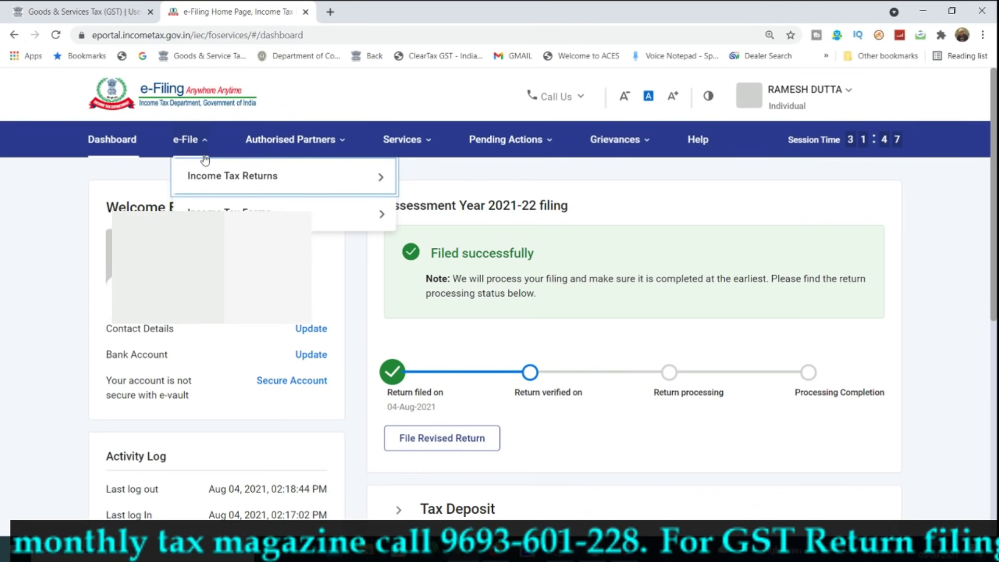
mouse_move(210, 178)
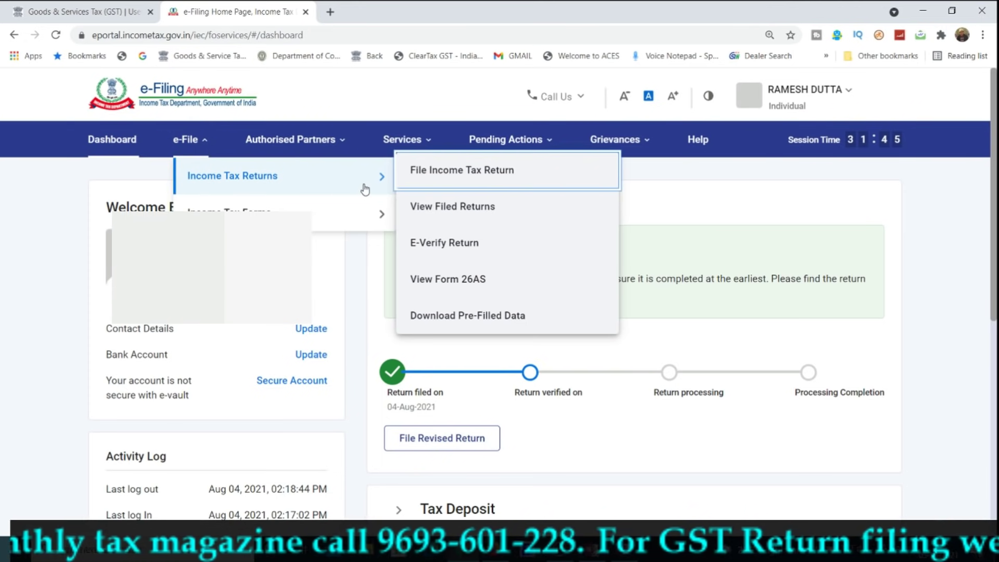
left_click(453, 242)
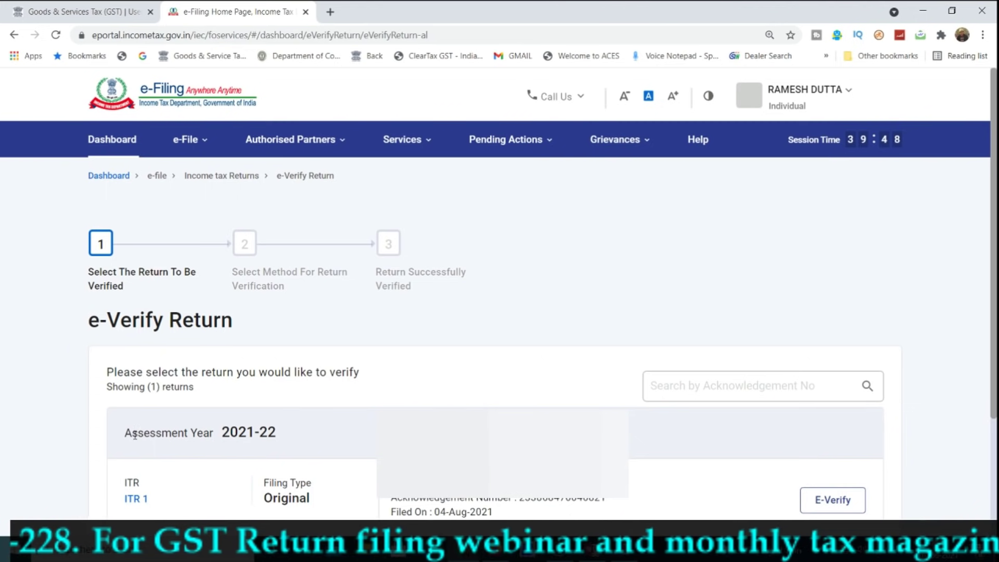
- Check the Assessment Year 2021-22 return in the list and choose to e-verify it
left_click_drag(125, 435, 279, 442)
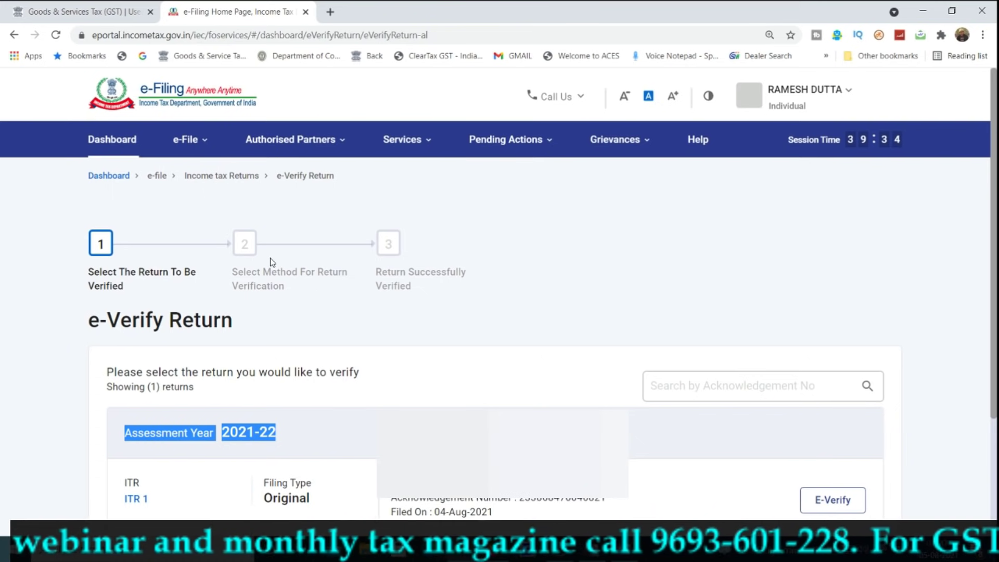
left_click(608, 383)
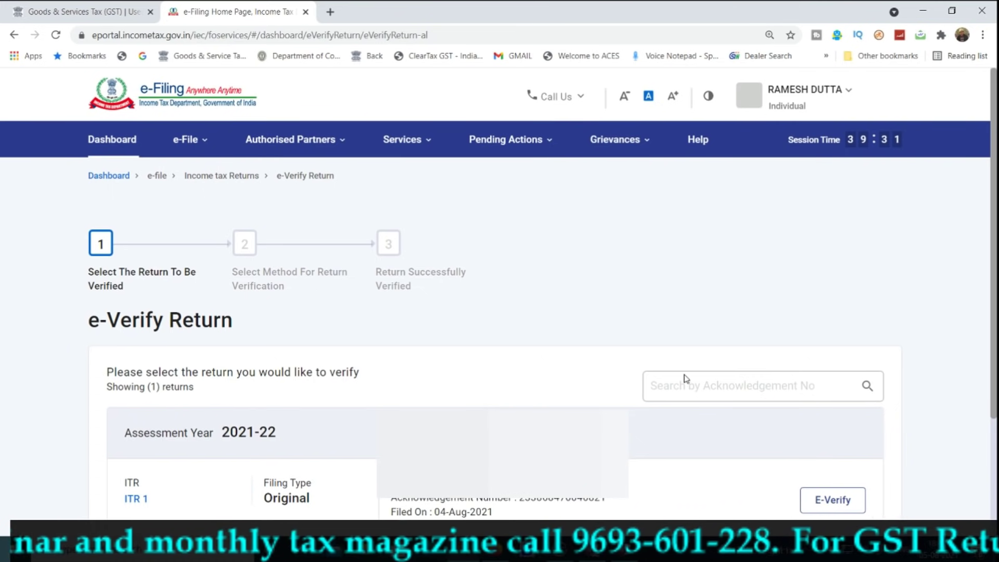
left_click(839, 501)
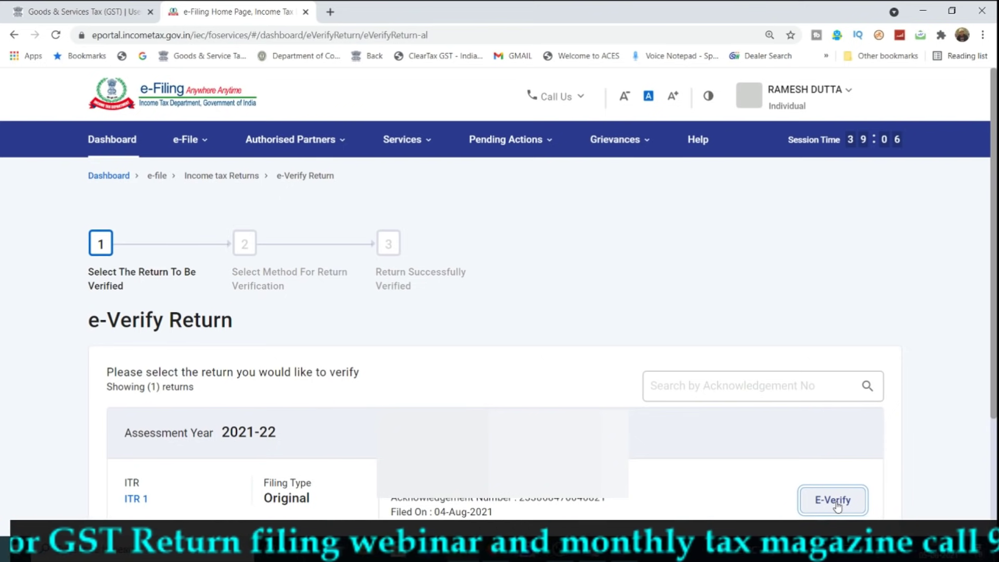
- Switch to OneNote and handwrite the contact phone number twice on an empty area further down the page
left_click(527, 550)
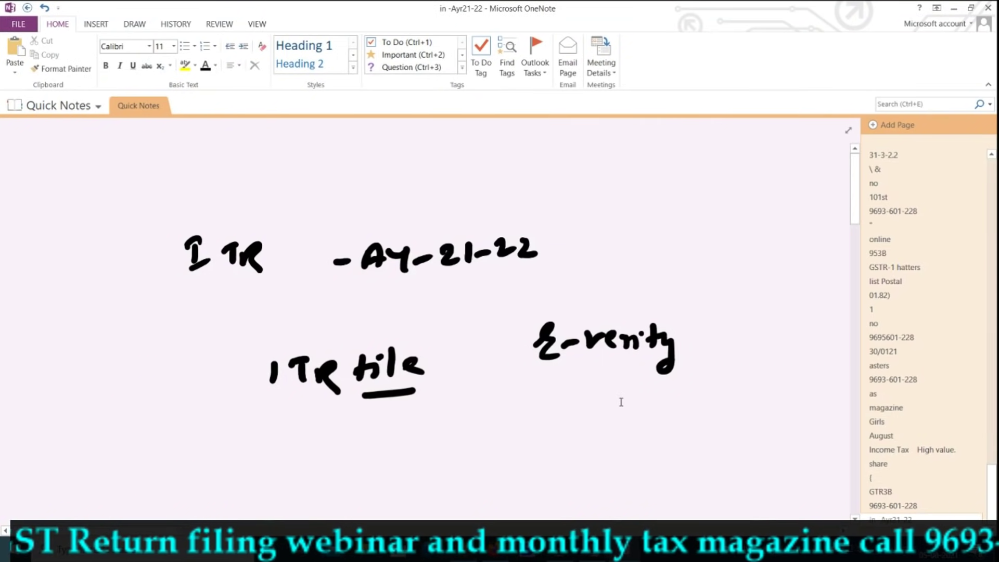
scroll(622, 402, "down", 7)
scroll(621, 402, "down", 3)
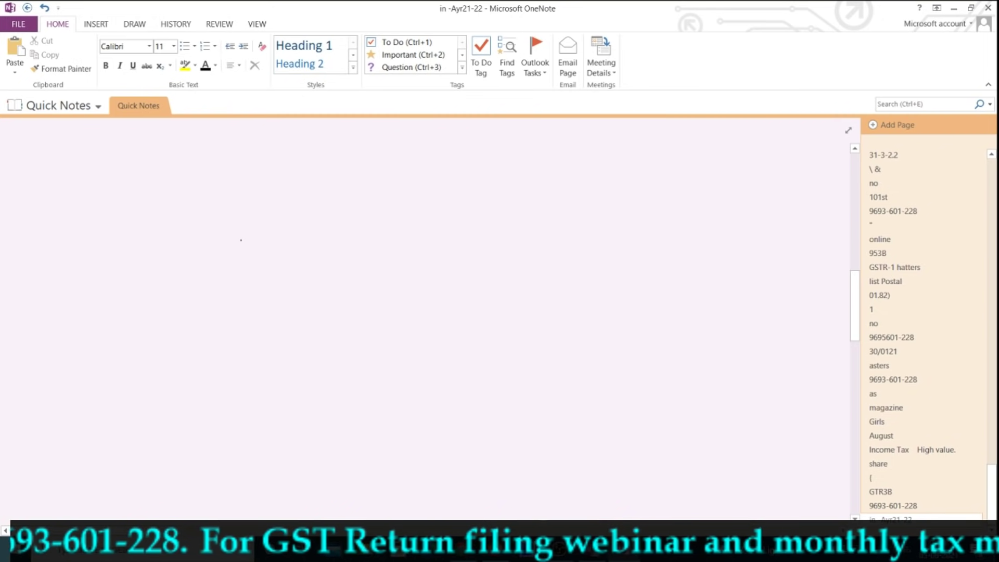
mouse_move(331, 257)
left_mouse_down()
mouse_move(339, 245)
mouse_move(359, 260)
mouse_move(393, 245)
mouse_move(415, 263)
mouse_move(506, 268)
mouse_move(599, 236)
mouse_move(609, 249)
left_mouse_up()
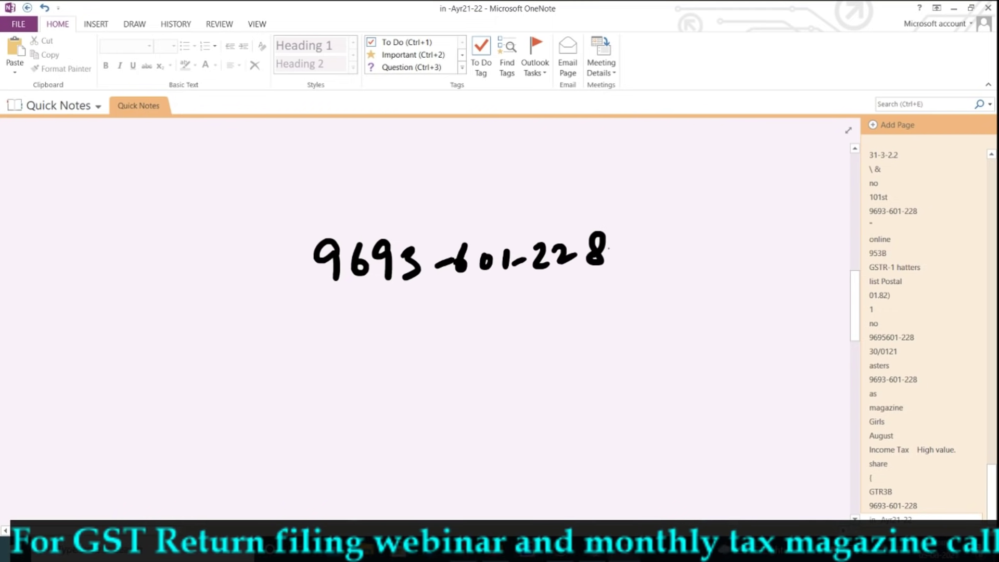
mouse_move(298, 398)
left_mouse_down()
mouse_move(284, 411)
mouse_move(317, 416)
mouse_move(338, 401)
mouse_move(355, 428)
mouse_move(473, 398)
mouse_move(531, 398)
mouse_move(616, 371)
mouse_move(626, 390)
left_mouse_up()
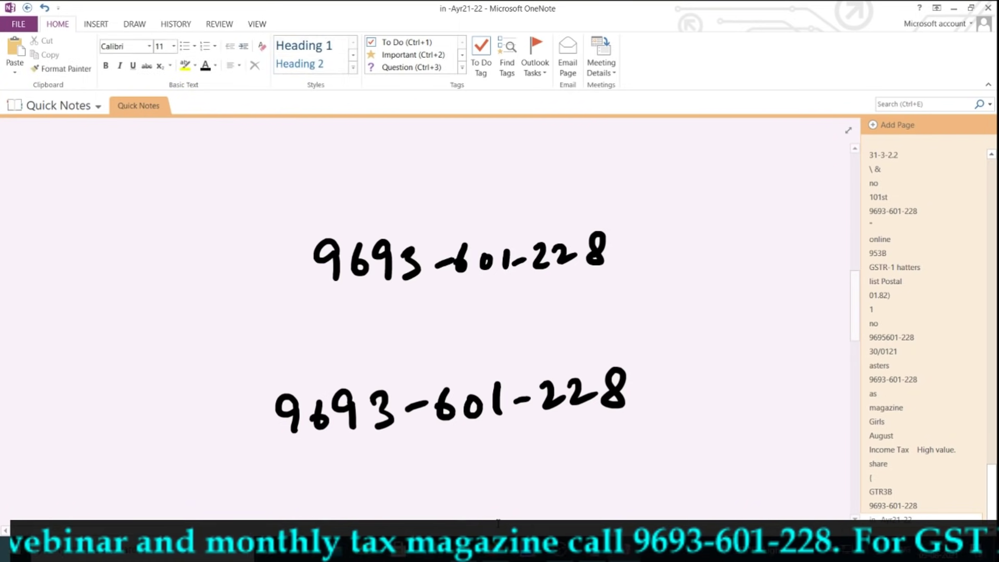
- Switch back to the e-Filing portal in Chrome and log out of the taxpayer's account
left_click(494, 550)
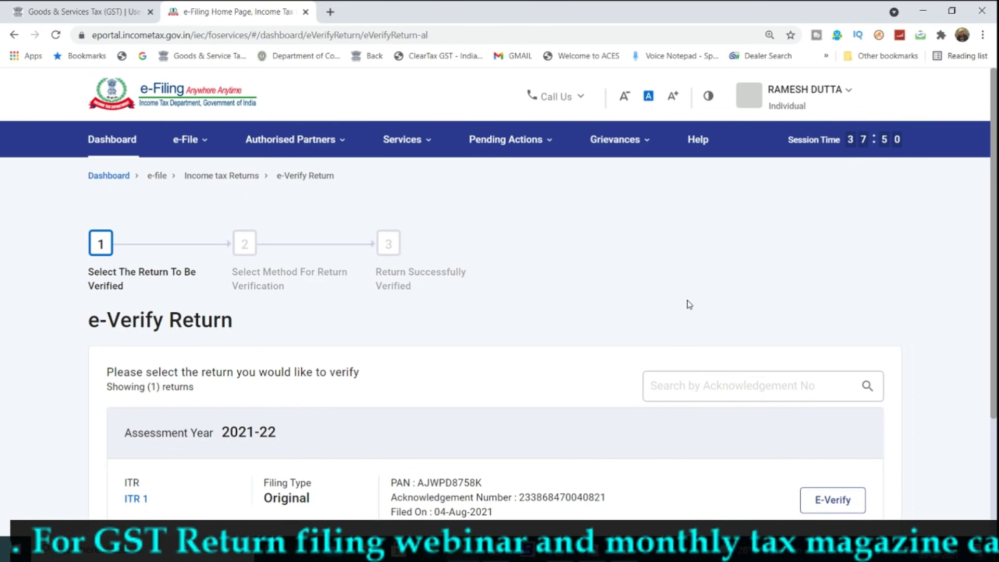
left_click(849, 91)
left_click(768, 196)
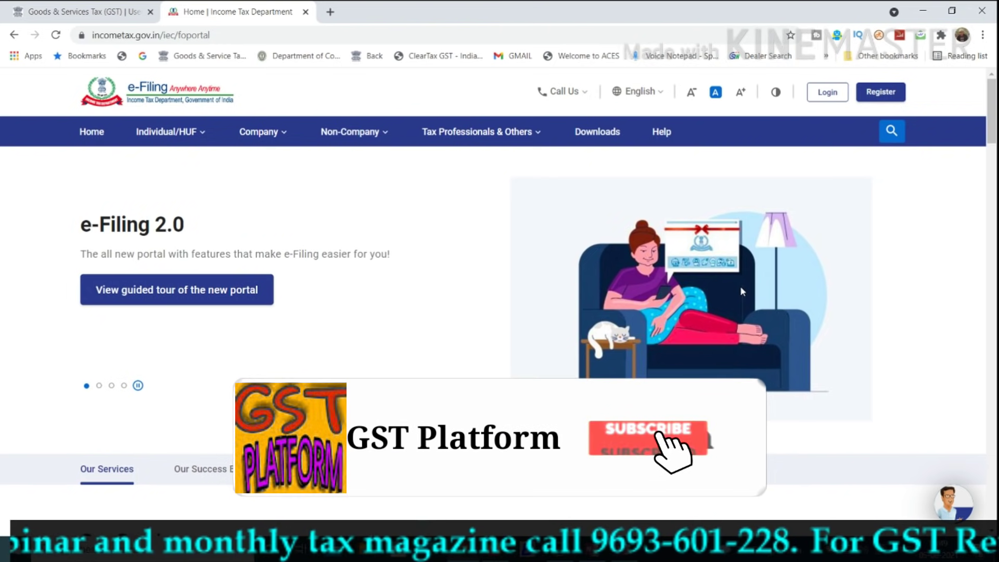
- Open the e-Verify Return service from Our Services on the portal's home page without logging in
scroll(741, 287, "down", 2)
scroll(744, 292, "down", 3)
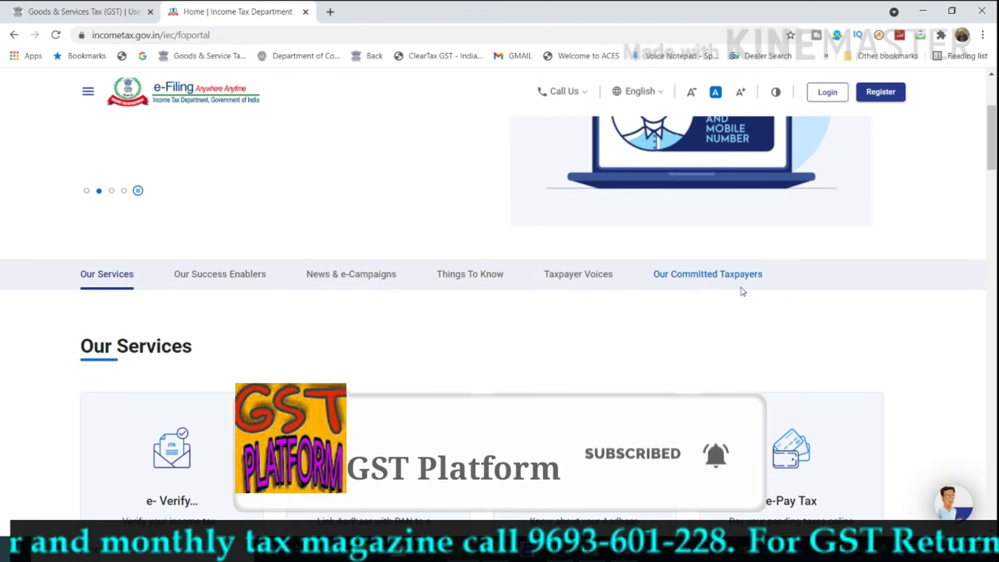
scroll(743, 292, "down", 3)
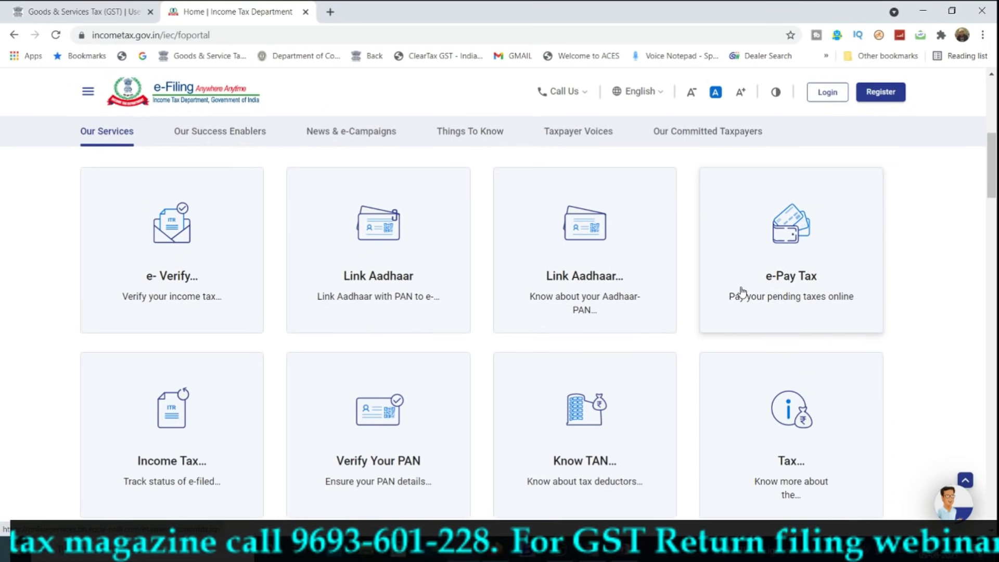
scroll(385, 213, "up", 1)
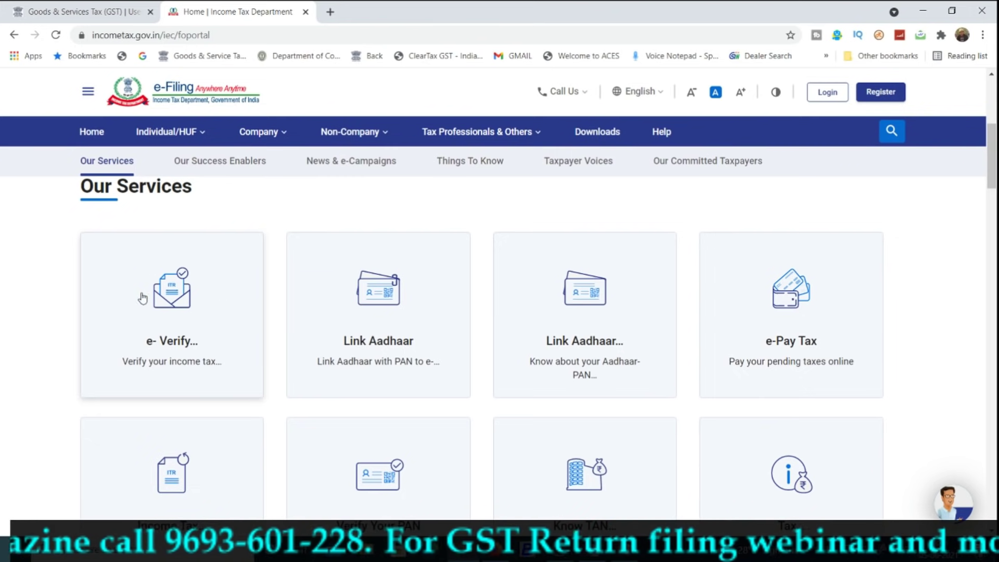
left_click(165, 345)
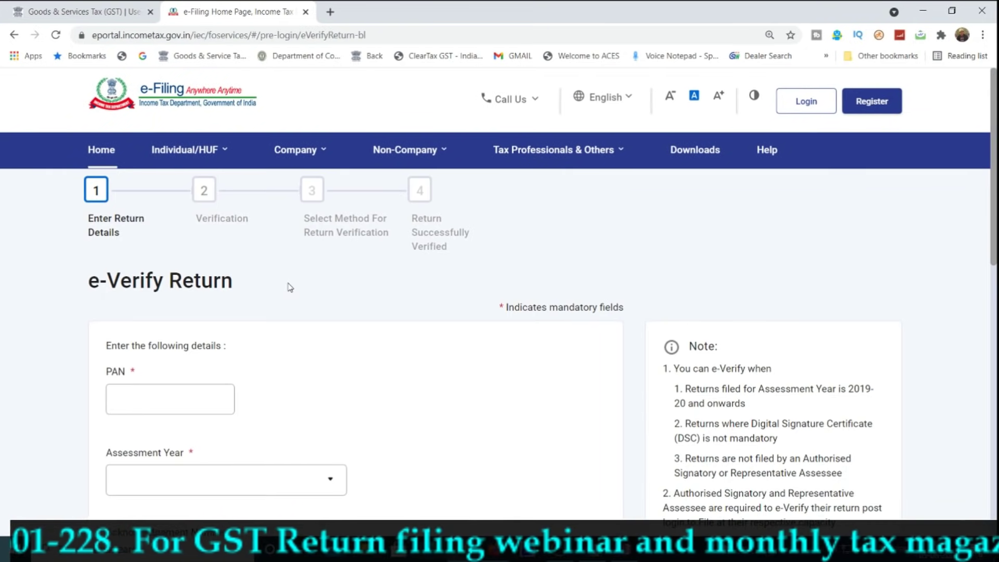
- Enlarge the e-Verify Return form and examine its PAN, Assessment Year, Acknowledgement Number and Mobile Number fields
scroll(289, 287, "down", 4)
key("ctrl+plus")
key("ctrl+plus")
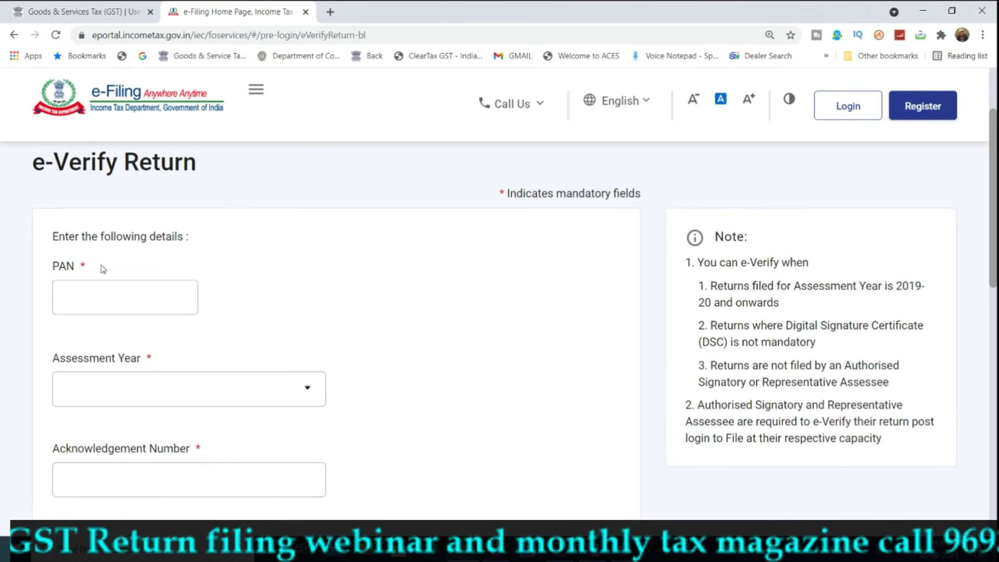
scroll(140, 261, "down", 1)
left_click(148, 237)
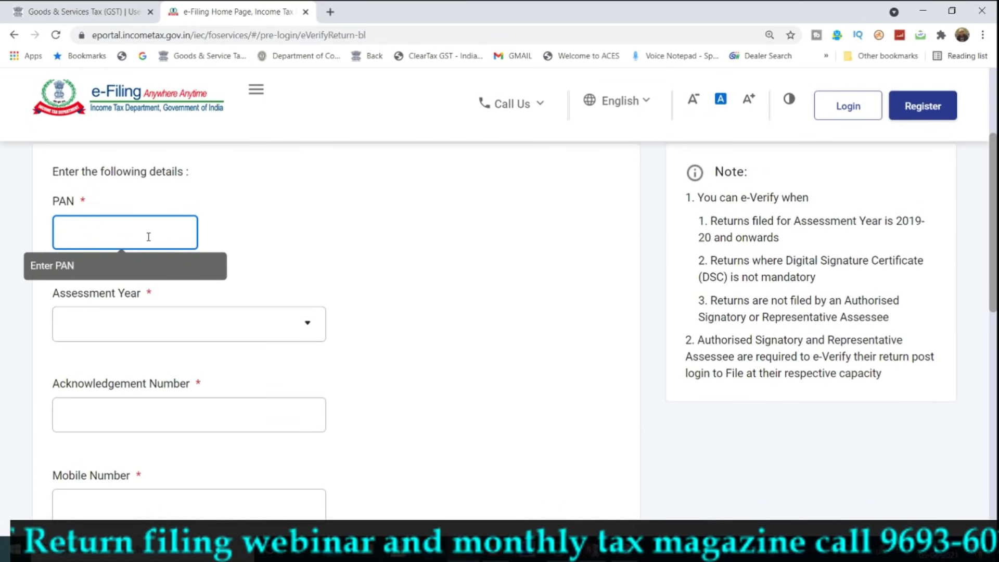
left_click(129, 318)
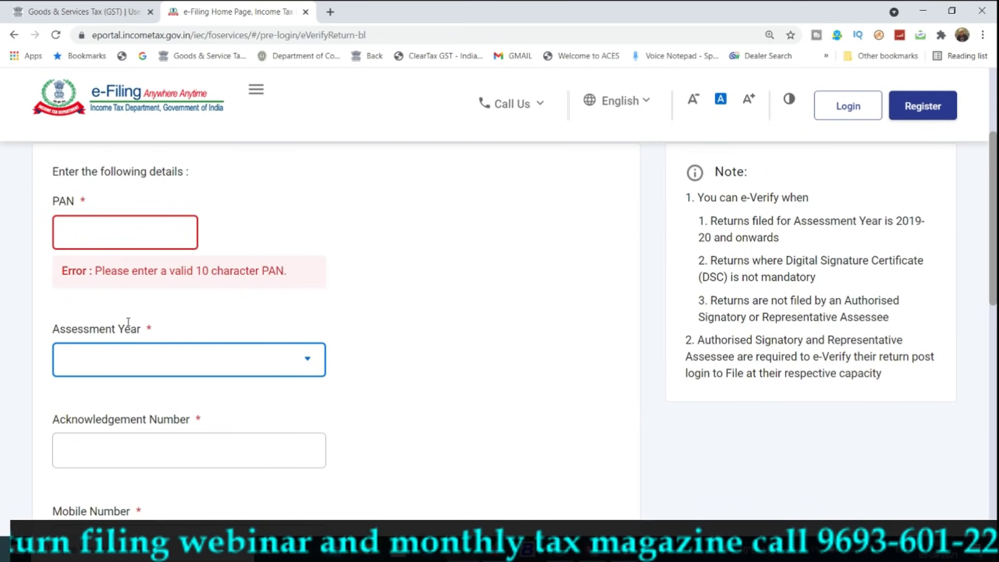
scroll(468, 339, "down", 1)
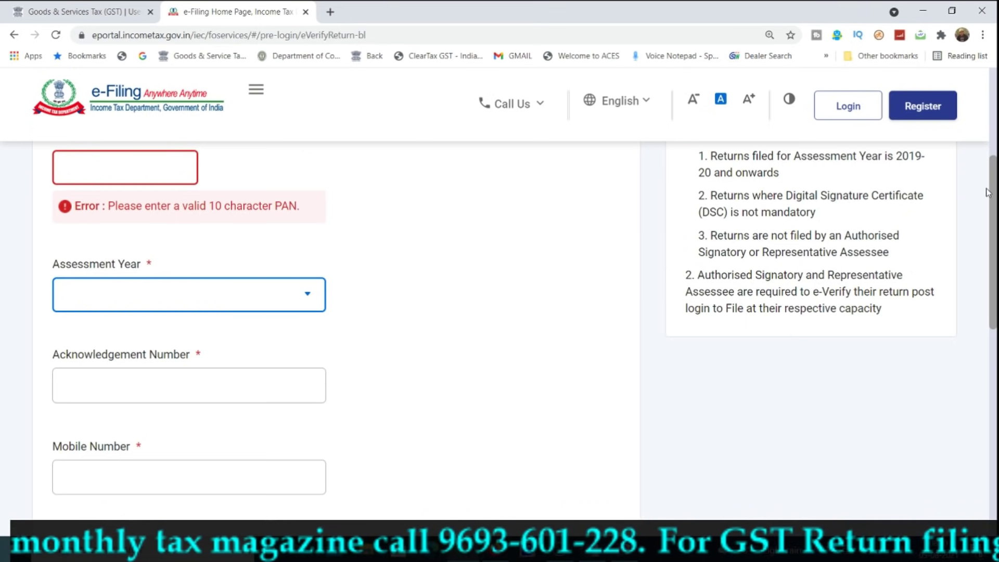
scroll(992, 197, "up", 1)
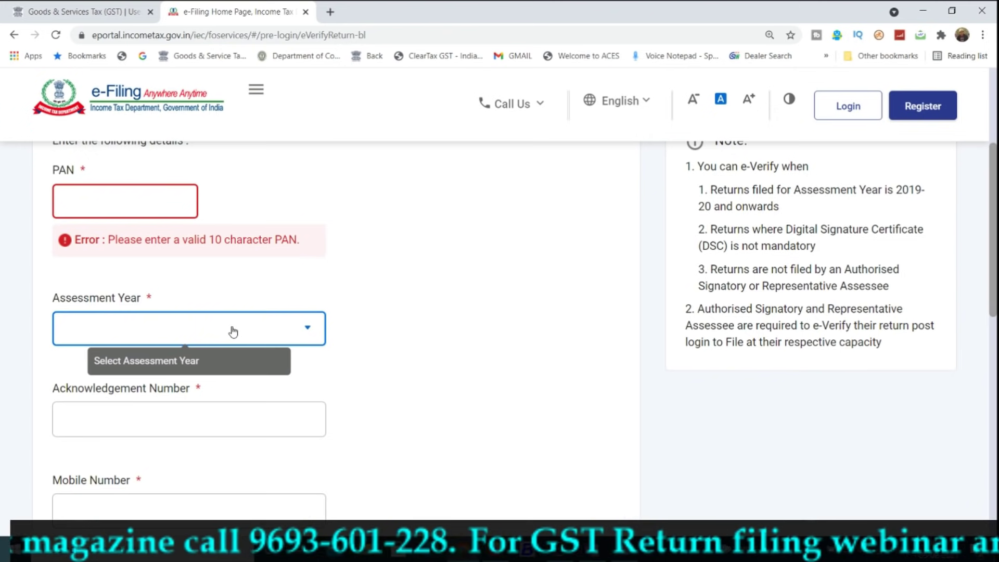
left_click(201, 430)
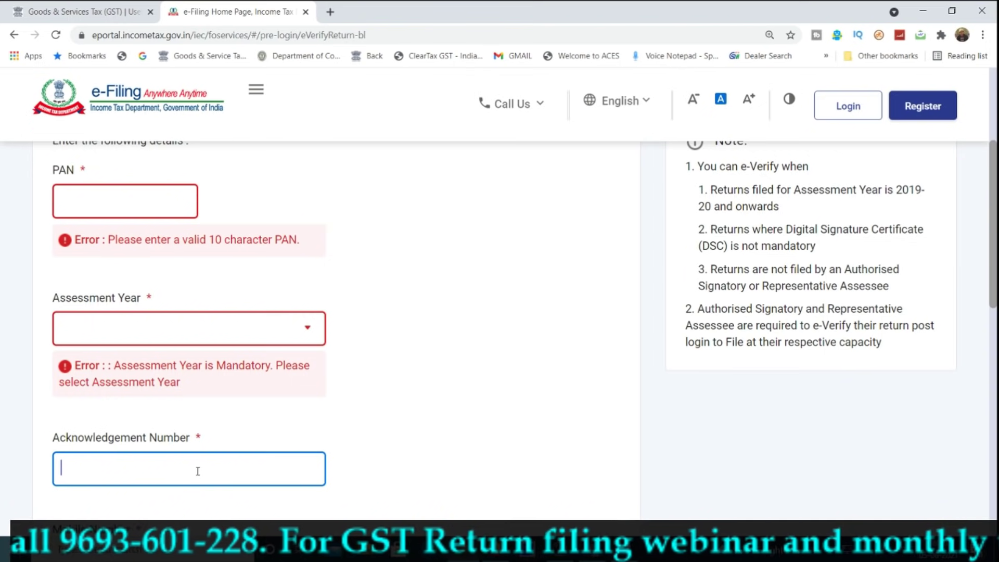
scroll(200, 473, "down", 1)
scroll(232, 456, "down", 1)
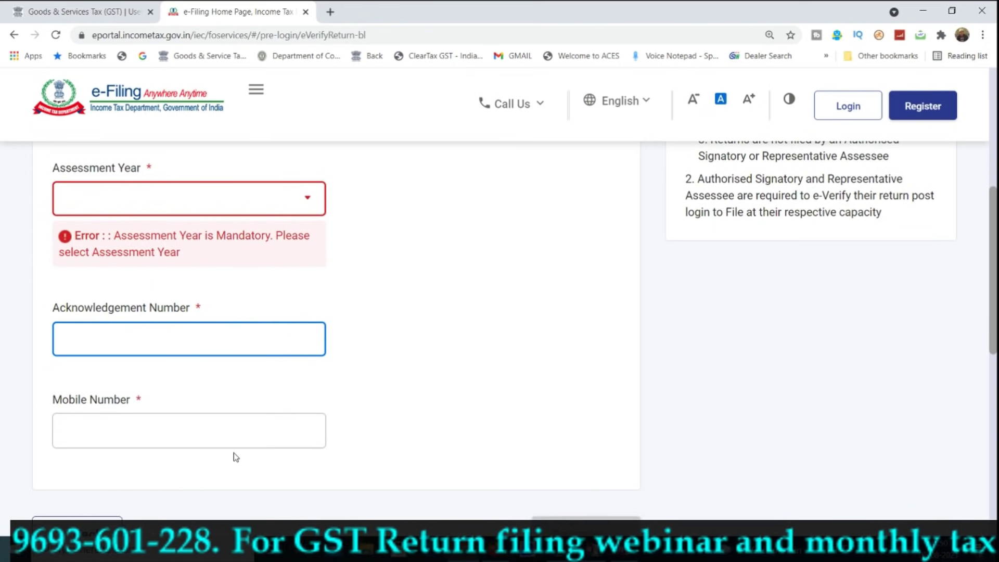
left_click(163, 444)
left_click(160, 462)
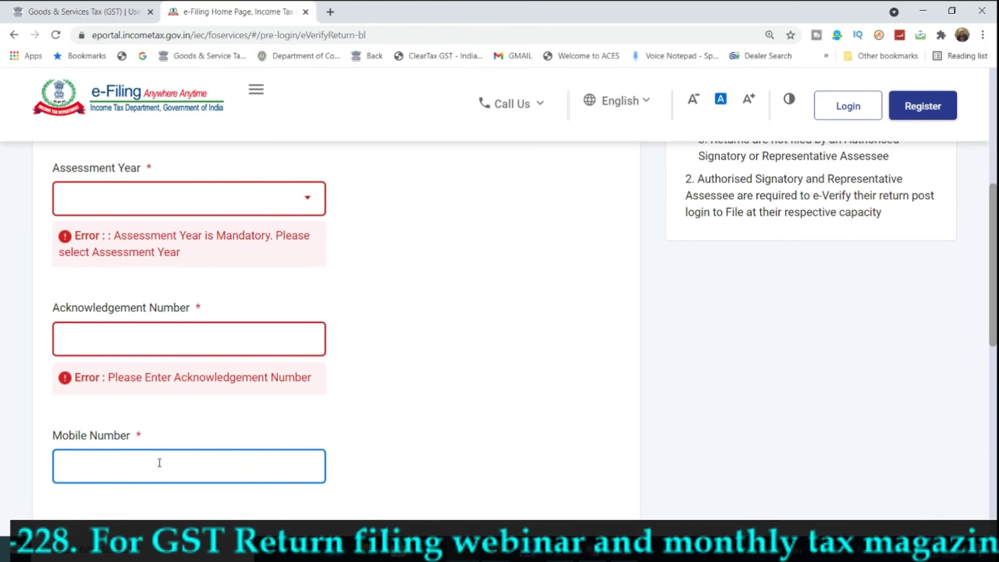
- Review the whole e-Verify Return form, including the Continue option and the four verification stages
scroll(160, 462, "up", 2)
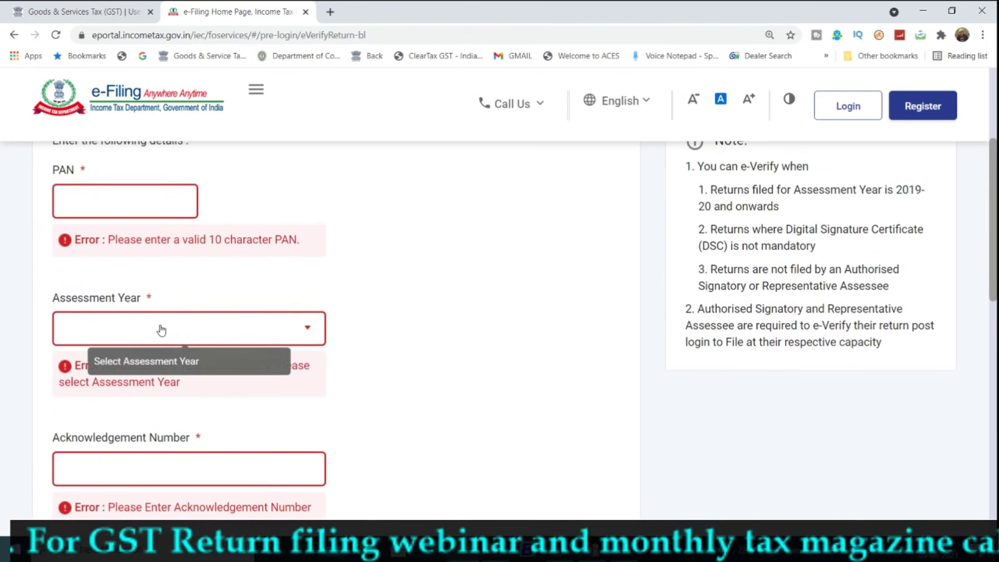
scroll(160, 330, "down", 3)
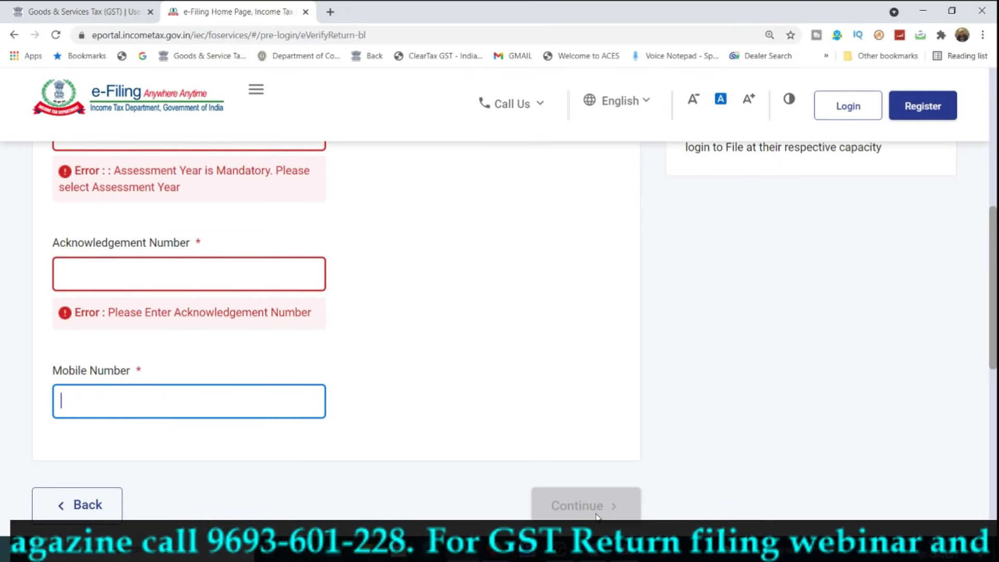
scroll(597, 517, "up", 5)
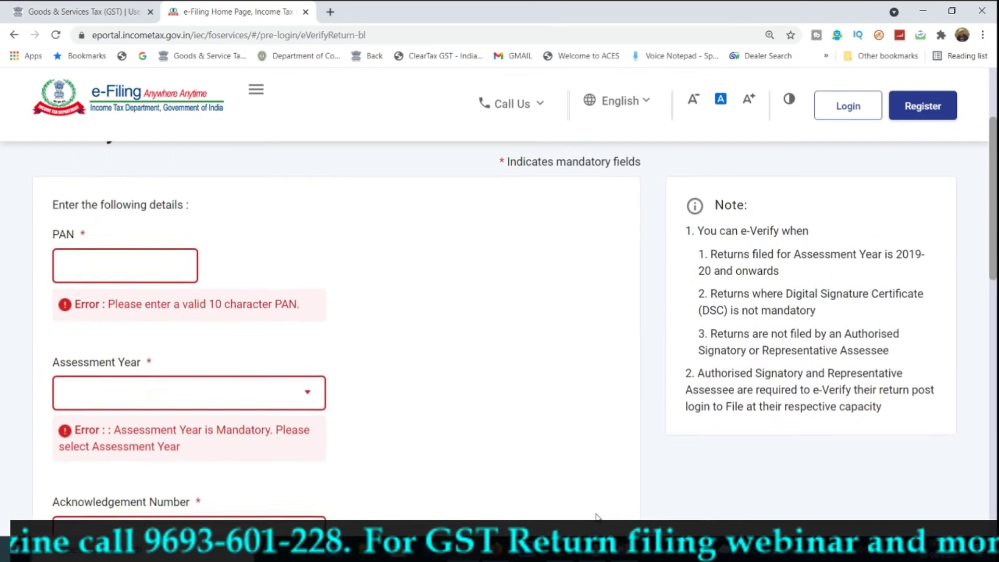
scroll(597, 517, "up", 3)
scroll(521, 463, "up", 1)
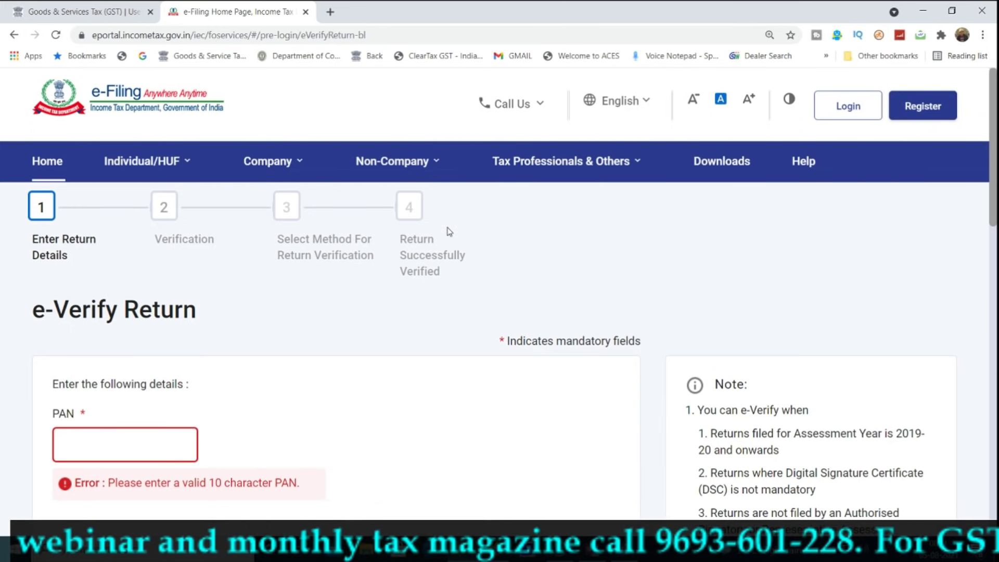
scroll(649, 286, "down", 3)
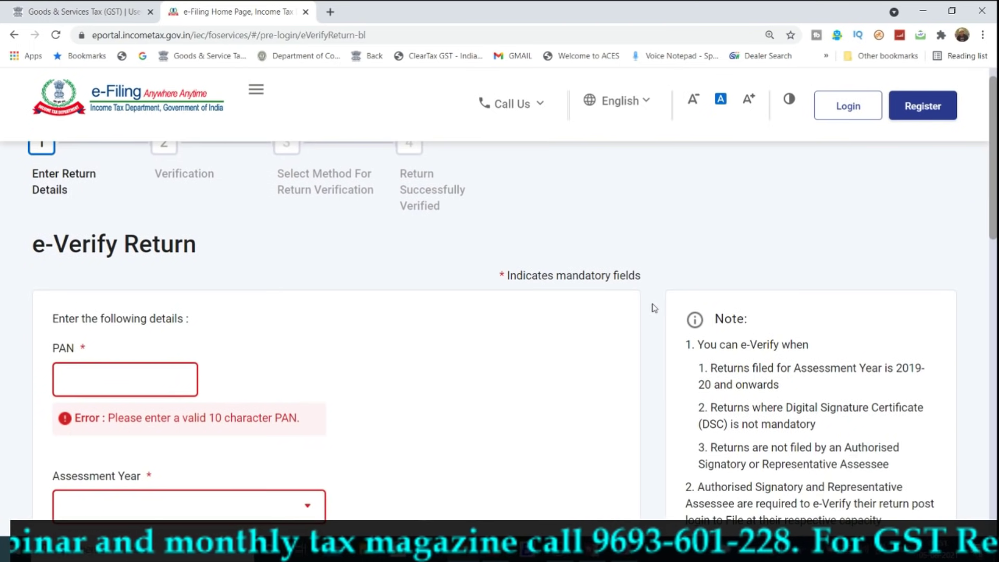